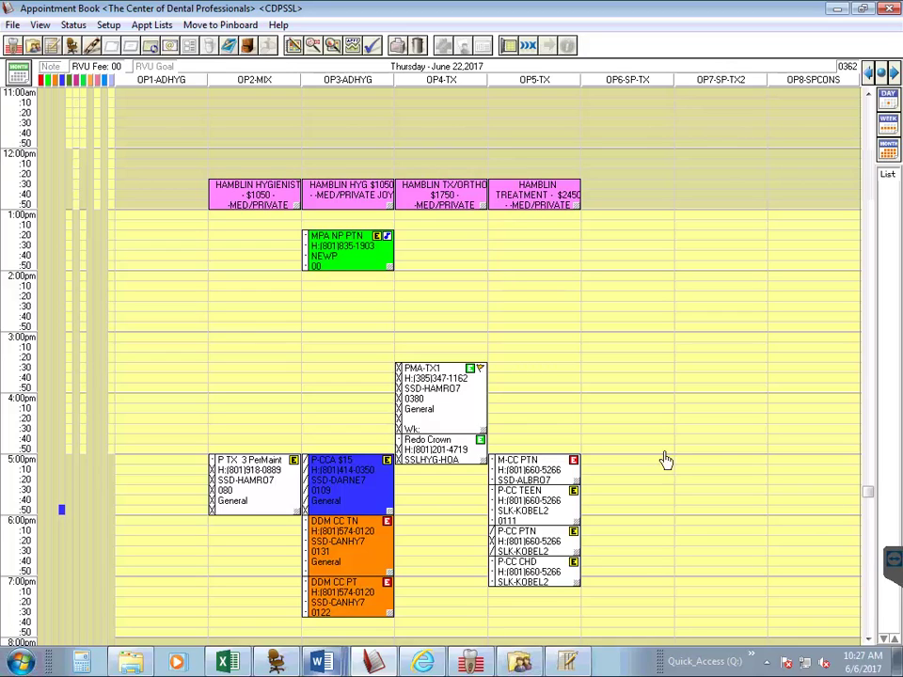
- Start a new appointment at 3:00pm in OP2-MIX for the patient found by date of birth across all clinics
{"action": "double_click", "coordinate": [262, 350]}
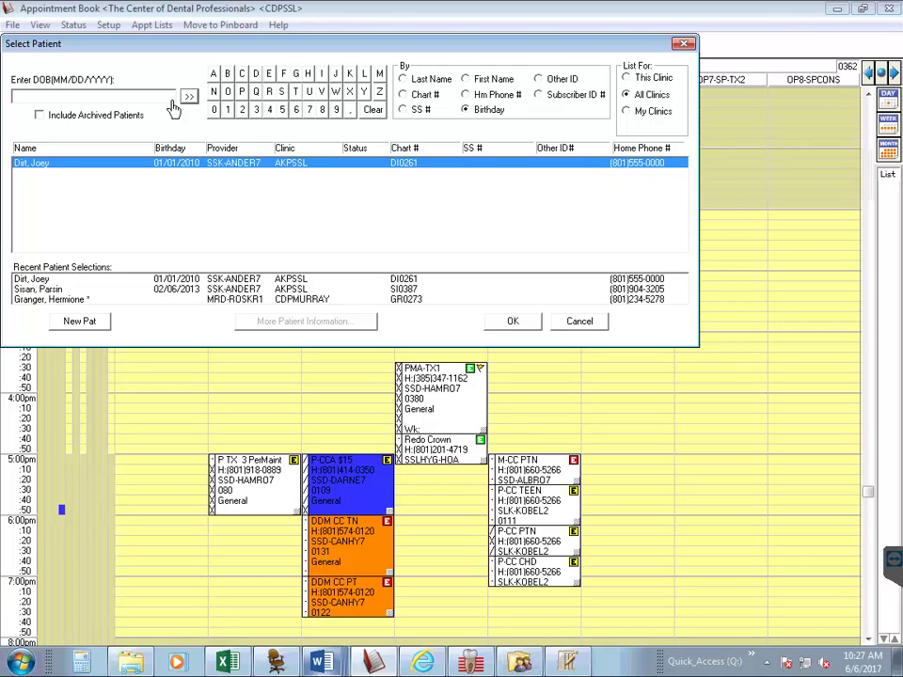
{"action": "type", "text": "01012010"}
{"action": "left_click", "coordinate": [193, 99]}
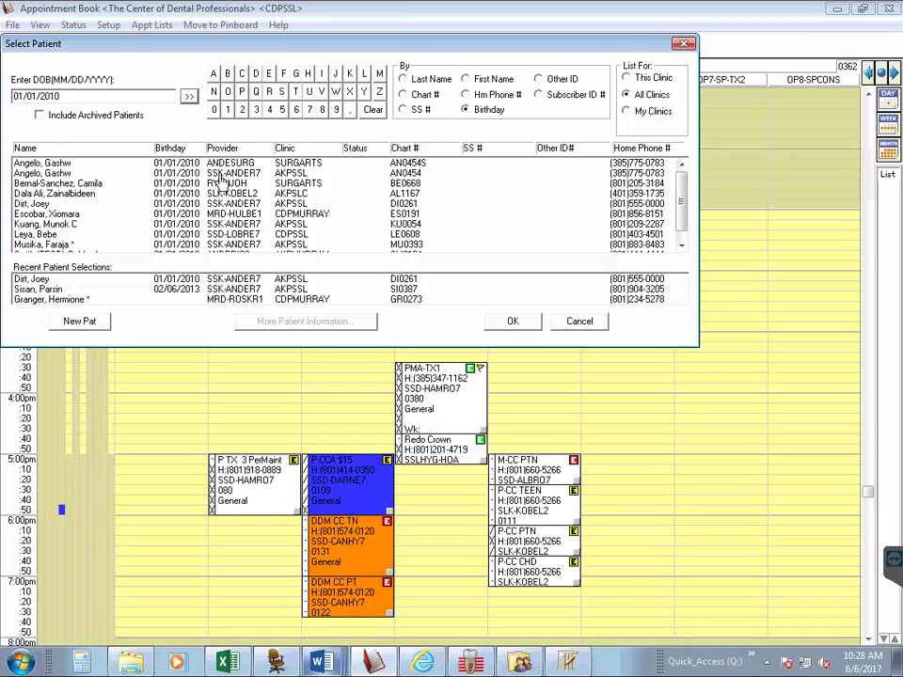
{"action": "left_click", "coordinate": [78, 206]}
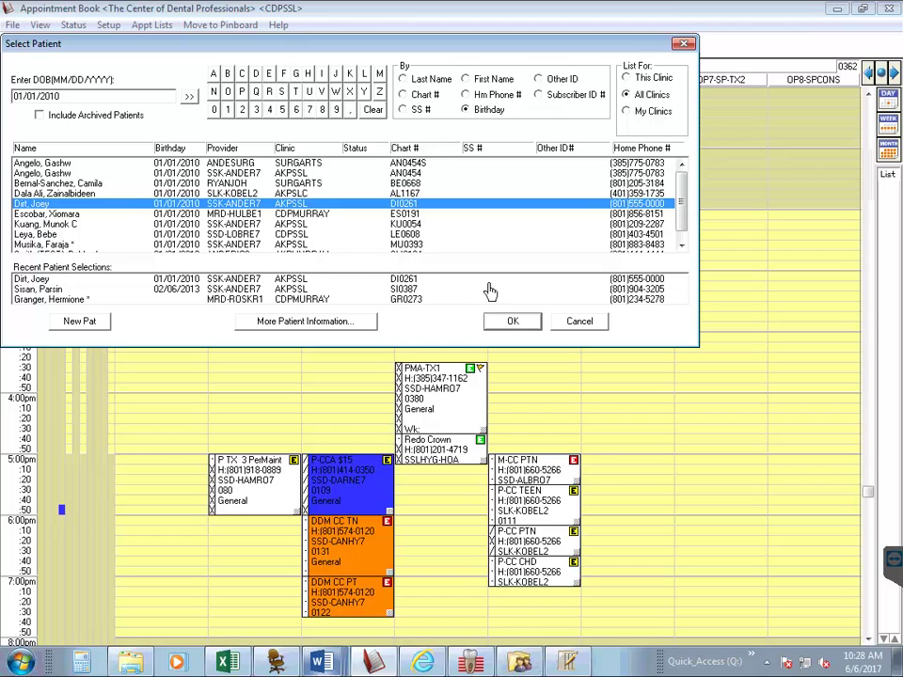
{"action": "left_click", "coordinate": [528, 328]}
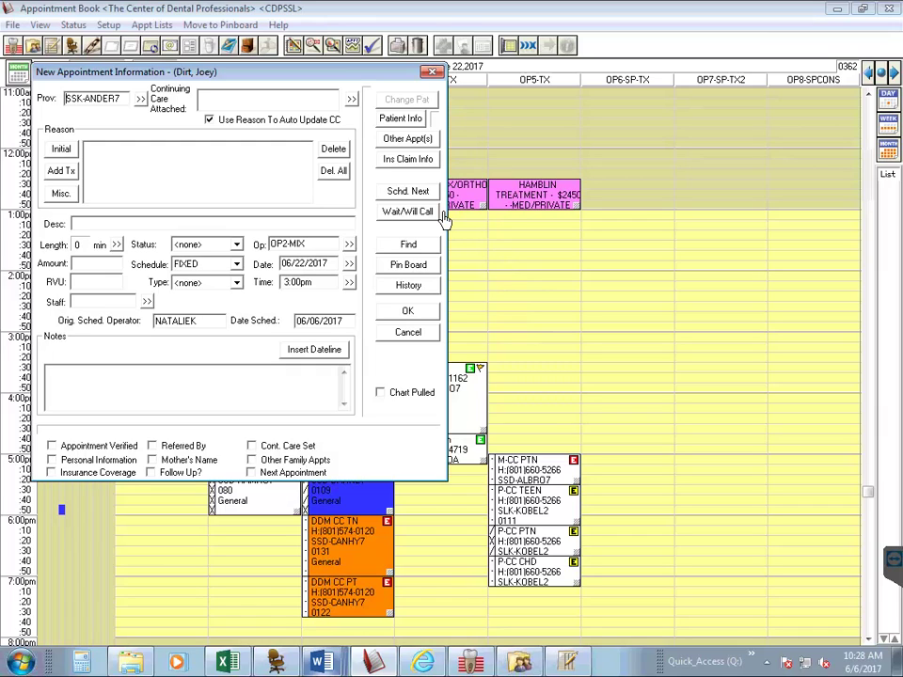
- Review the patient's Family File and Ledger history, and return to the new appointment's information
{"action": "left_click", "coordinate": [423, 124]}
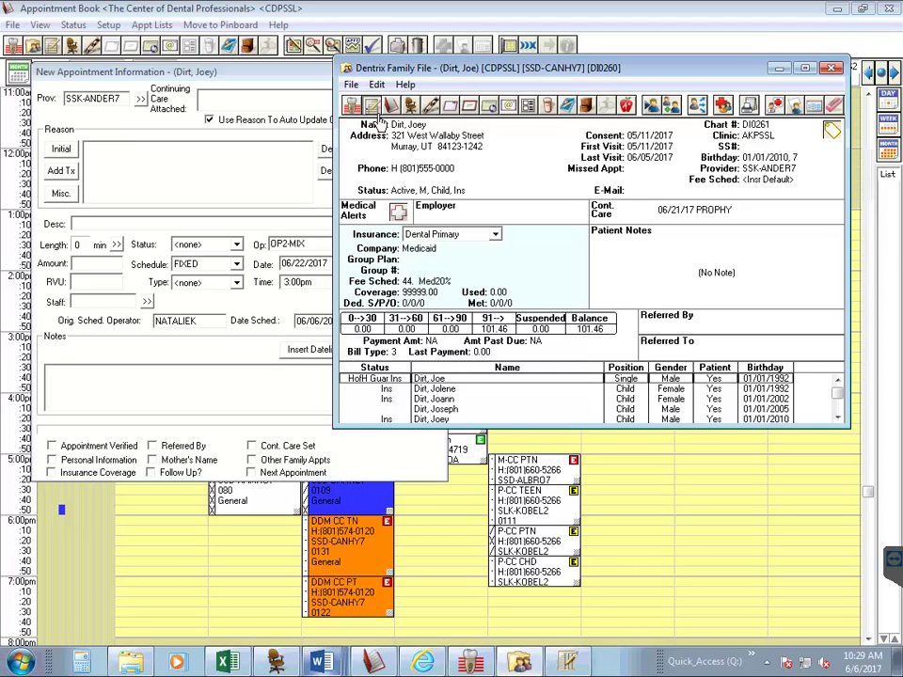
{"action": "left_click", "coordinate": [374, 111]}
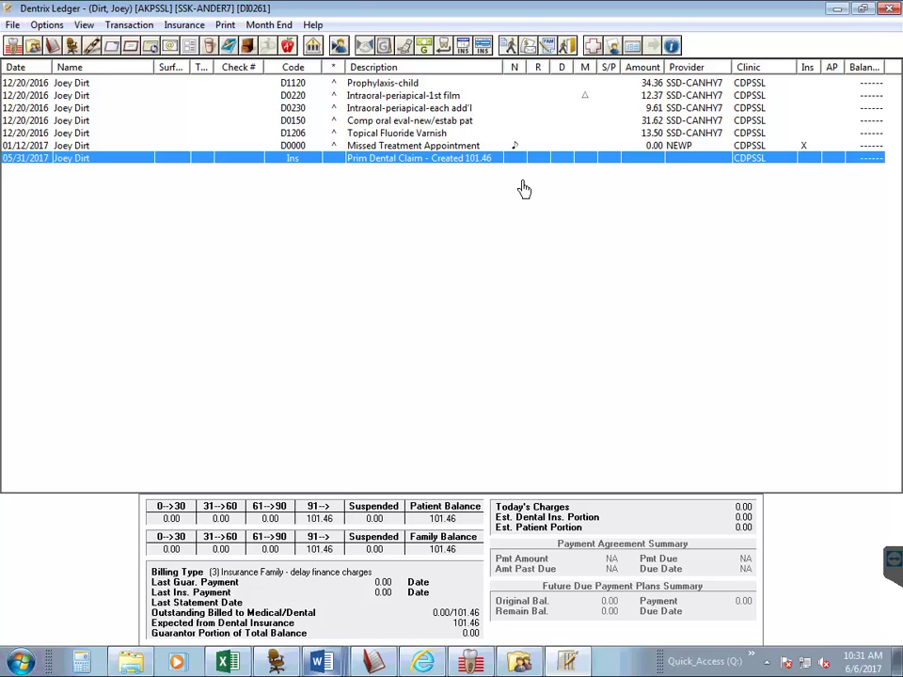
{"action": "left_click", "coordinate": [837, 9]}
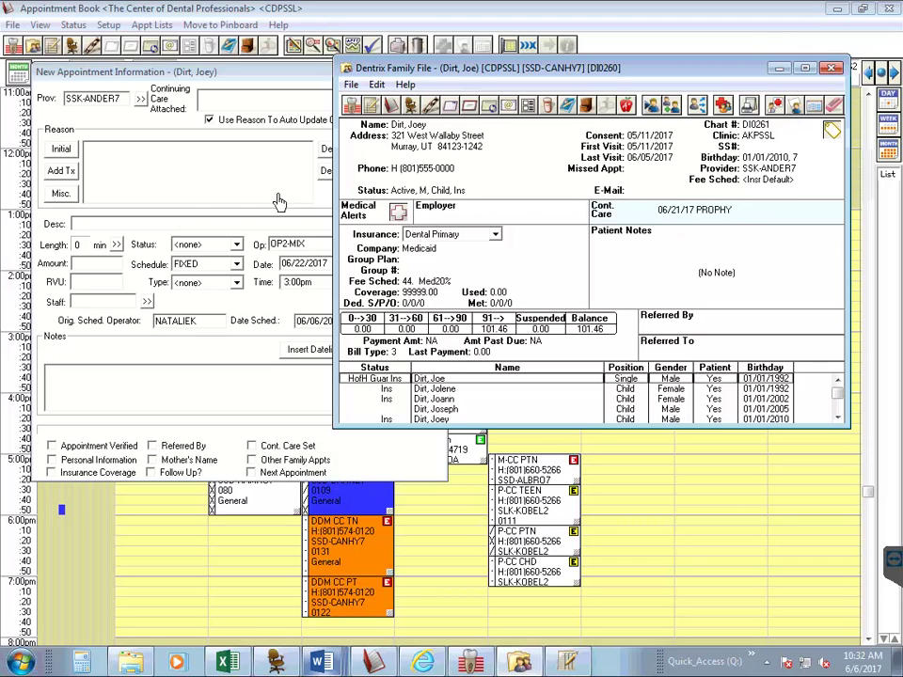
{"action": "left_click", "coordinate": [99, 210]}
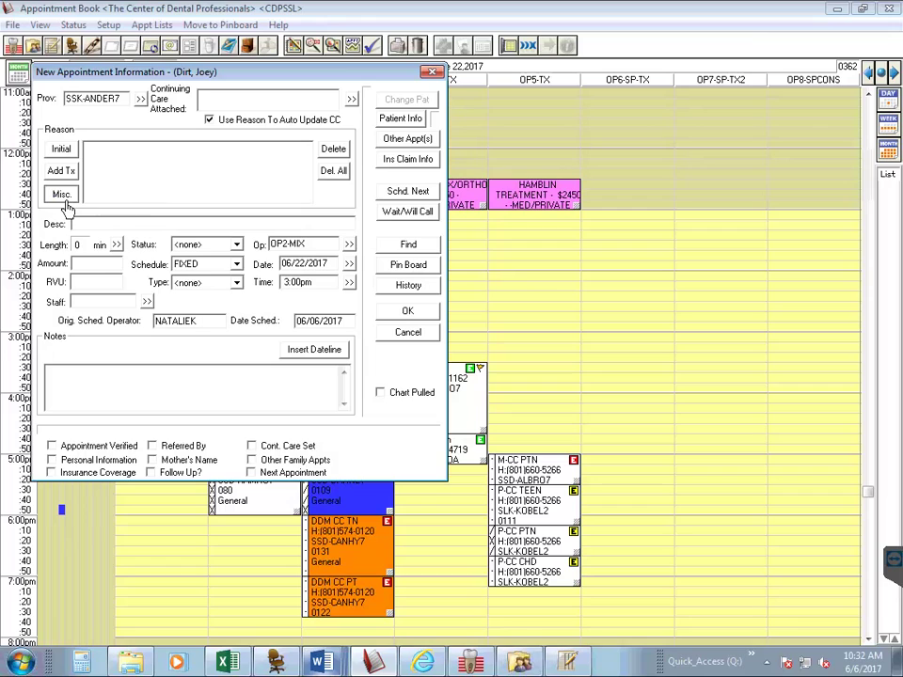
- Bring up the miscellaneous procedure codes for the appointment reason and list the Multi-Codes category
{"action": "left_click", "coordinate": [63, 197]}
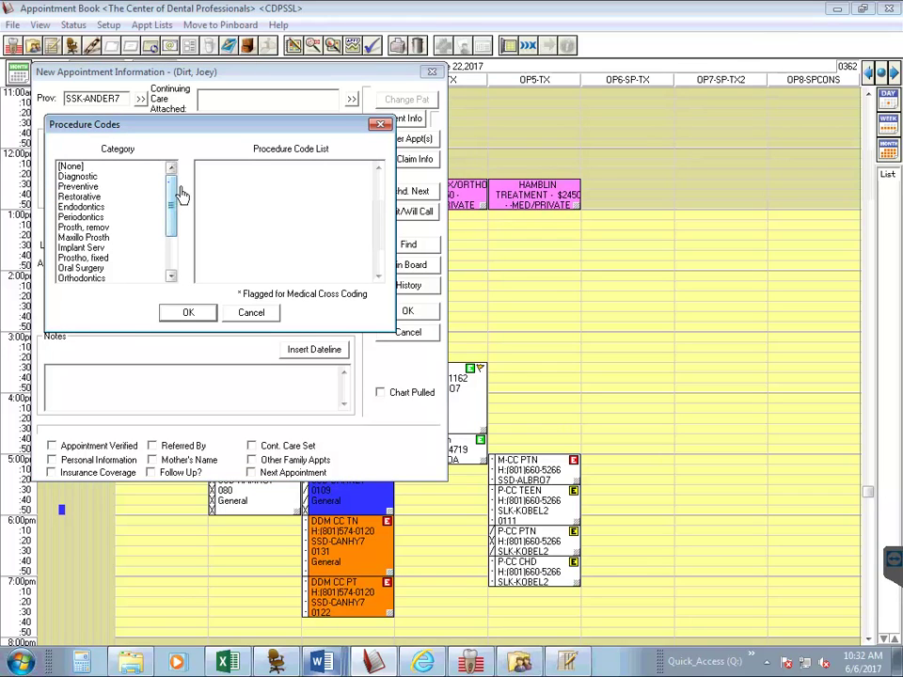
{"action": "scroll", "coordinate": [179, 195], "scroll_direction": "down", "scroll_amount": 3}
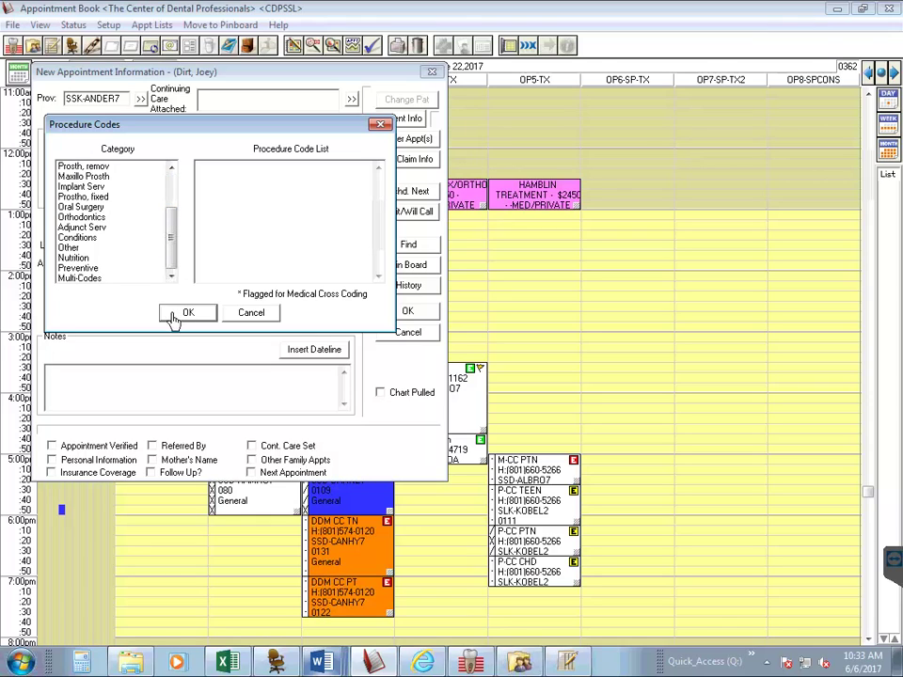
{"action": "left_click", "coordinate": [114, 281]}
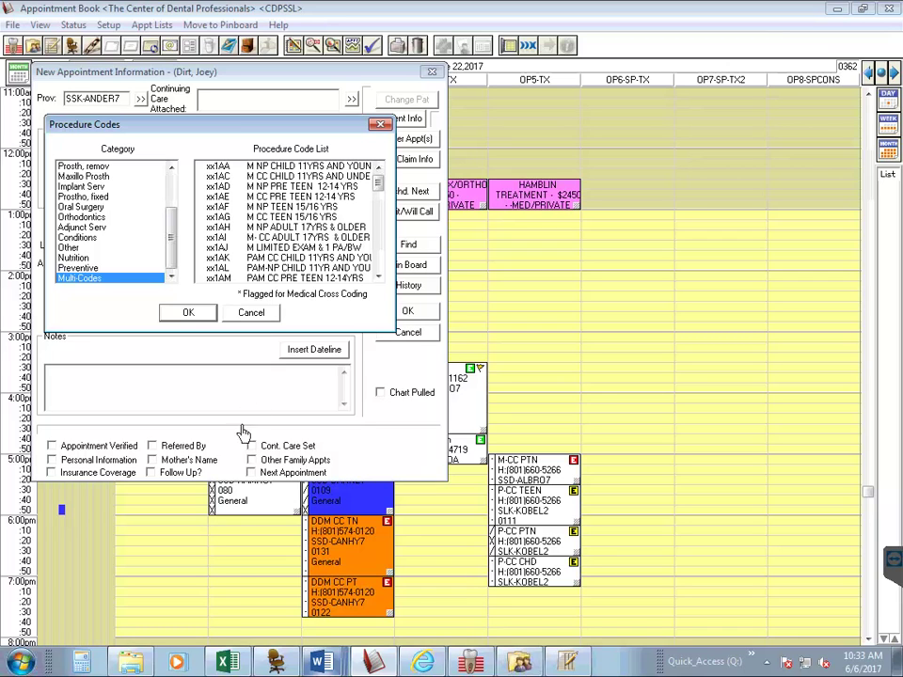
- Check the patient's age and insurance in the Family File, and return to the procedure code list
{"action": "left_click", "coordinate": [145, 668]}
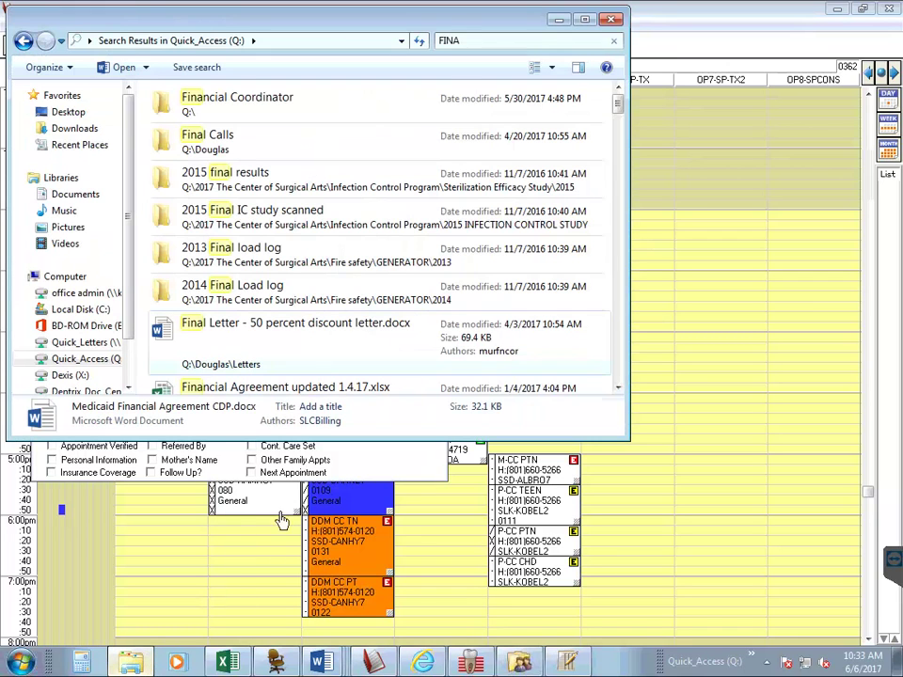
{"action": "left_click", "coordinate": [142, 670]}
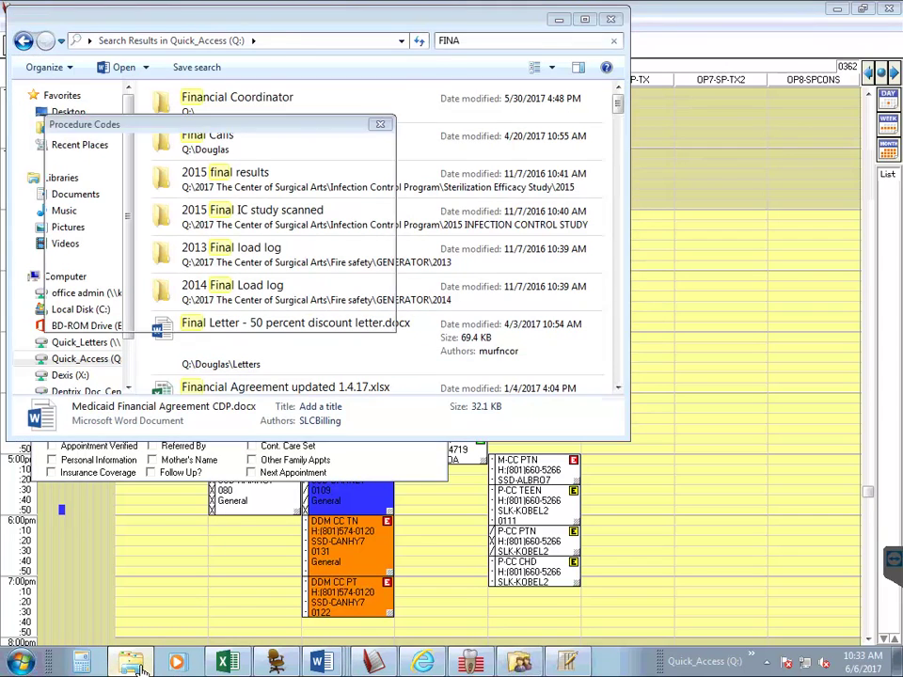
{"action": "left_click", "coordinate": [523, 664]}
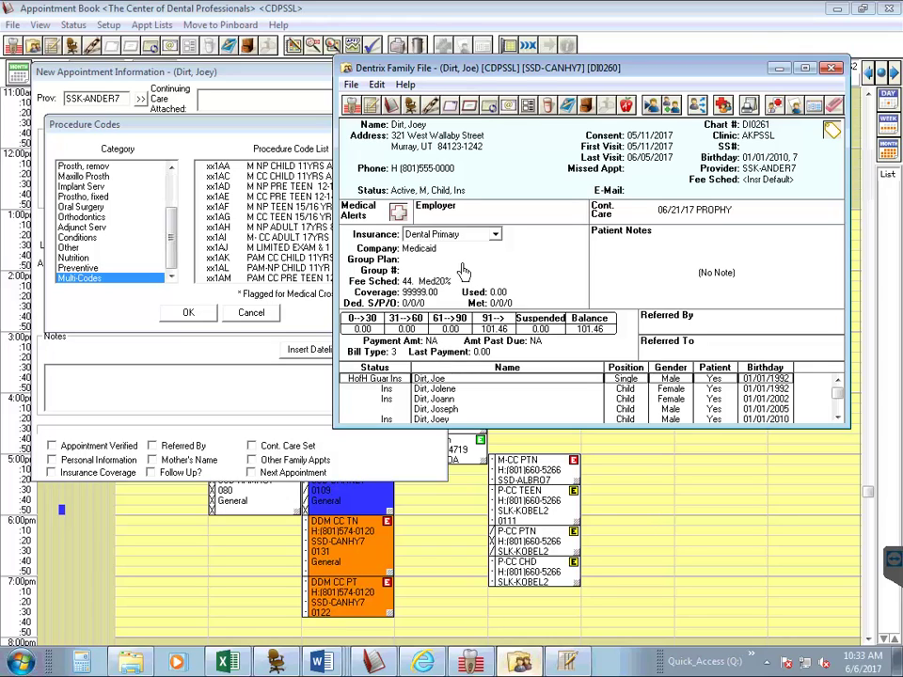
{"action": "left_click", "coordinate": [304, 131]}
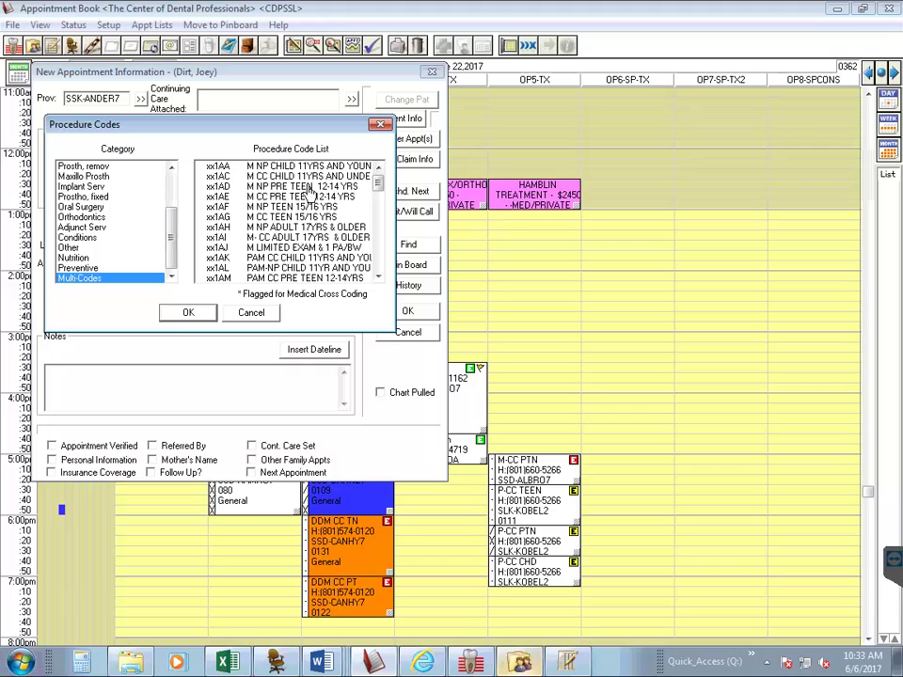
- Compare the multi-codes by plan and age group, and add xx1AC, M CC CHILD 11YRS AND UNDER, as the appointment reason
{"action": "left_click", "coordinate": [321, 181]}
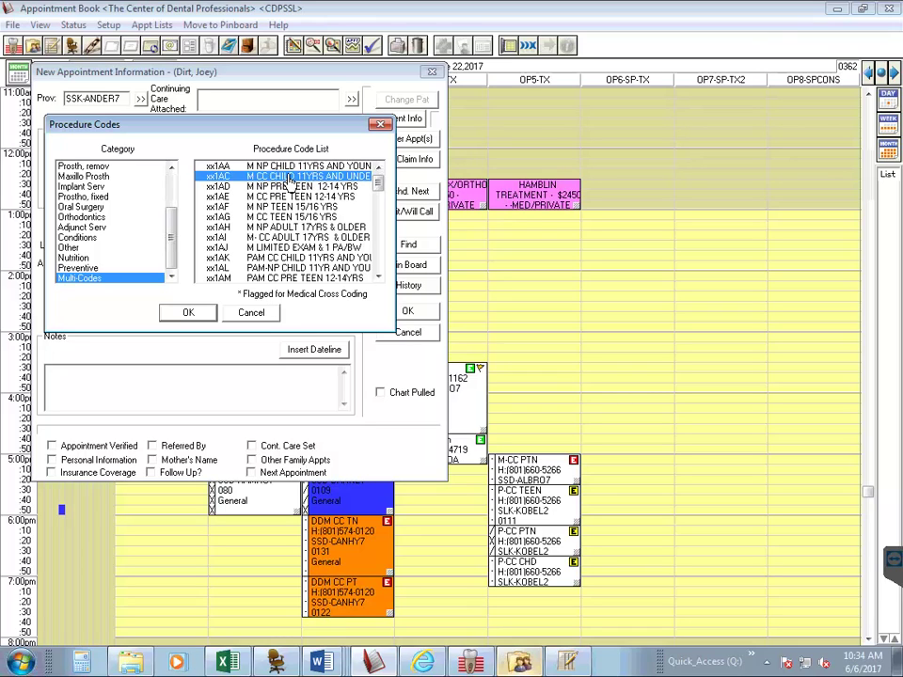
{"action": "key", "text": "Up"}
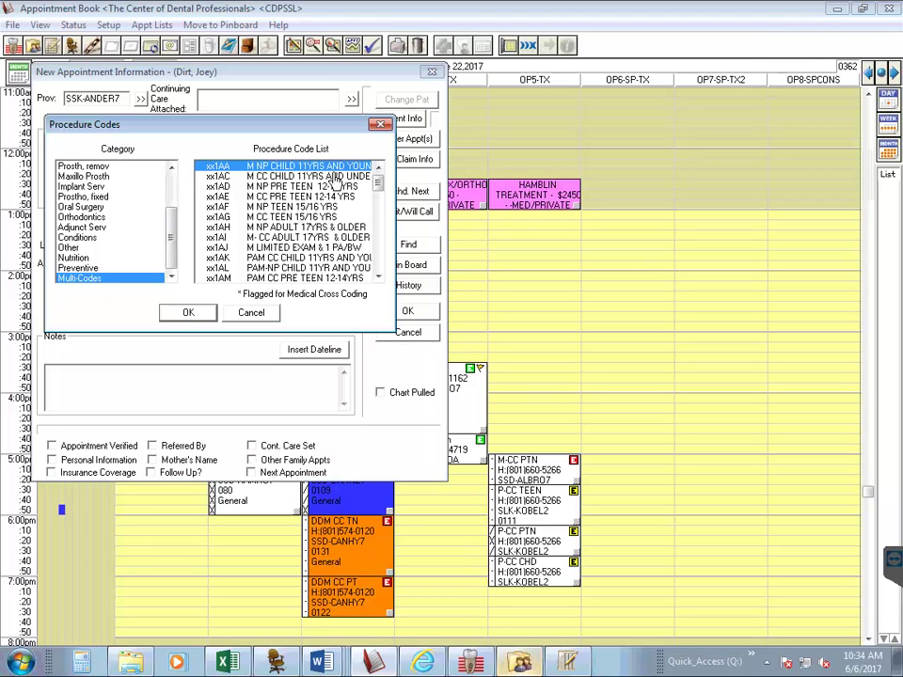
{"action": "scroll", "coordinate": [381, 188], "scroll_direction": "down", "scroll_amount": 1}
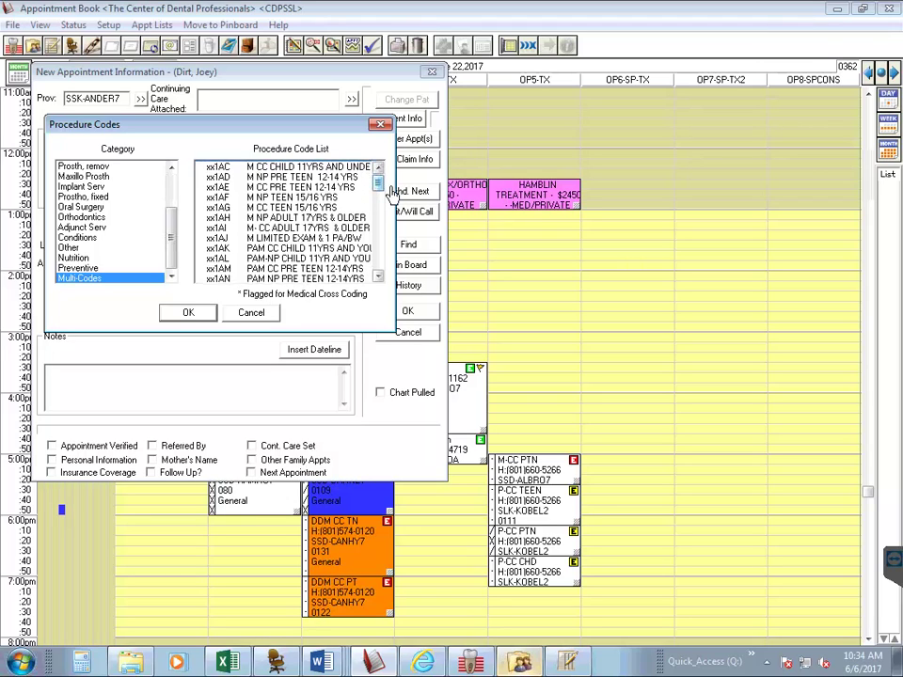
{"action": "scroll", "coordinate": [391, 193], "scroll_direction": "down", "scroll_amount": 2}
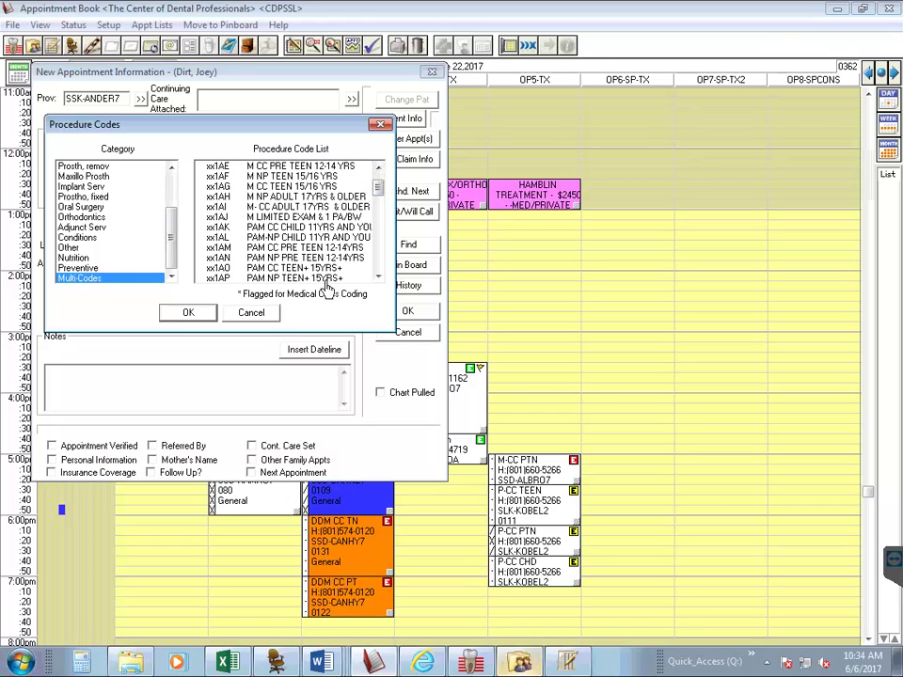
{"action": "left_click", "coordinate": [287, 248]}
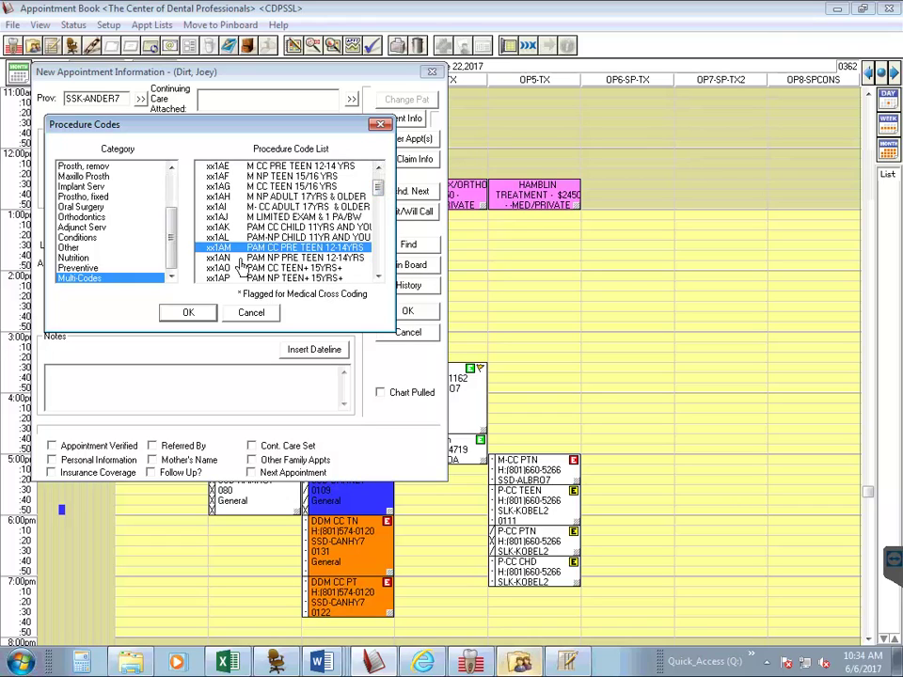
{"action": "scroll", "coordinate": [351, 284], "scroll_direction": "down", "scroll_amount": 6}
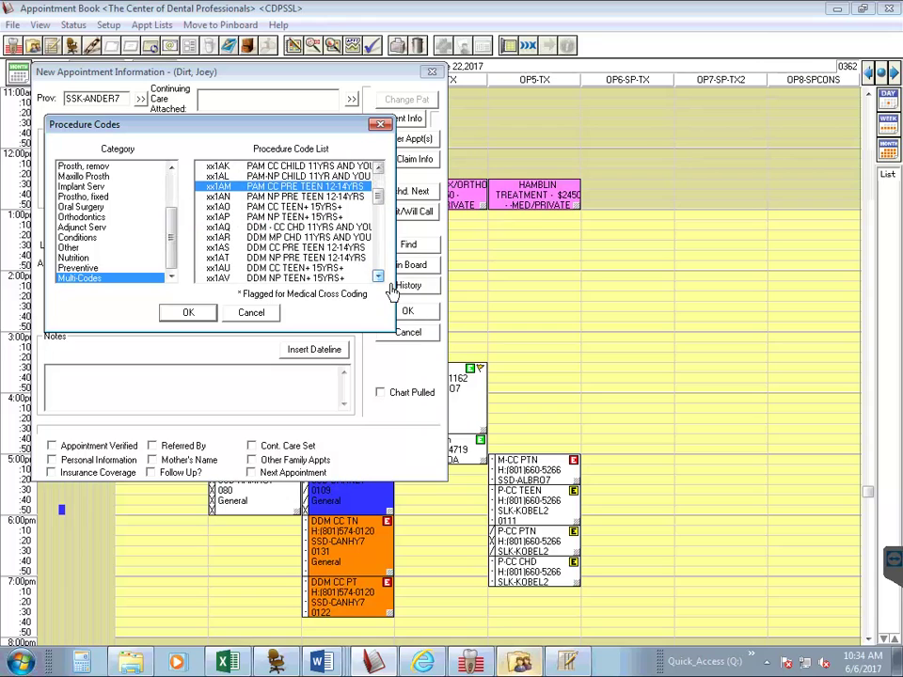
{"action": "left_click", "coordinate": [282, 256]}
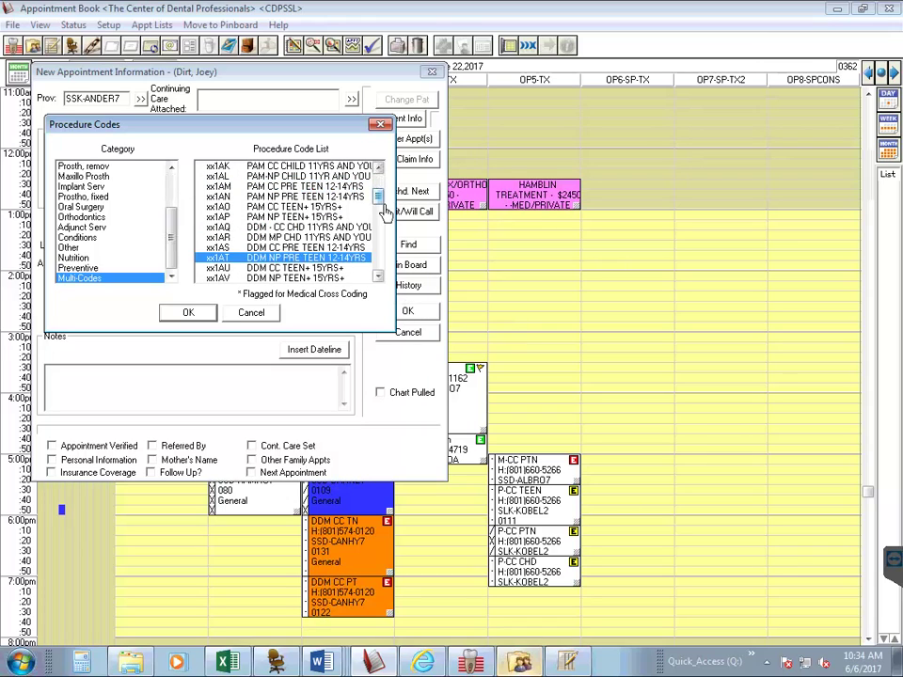
{"action": "left_click_drag", "start_coordinate": [377, 195], "coordinate": [378, 175]}
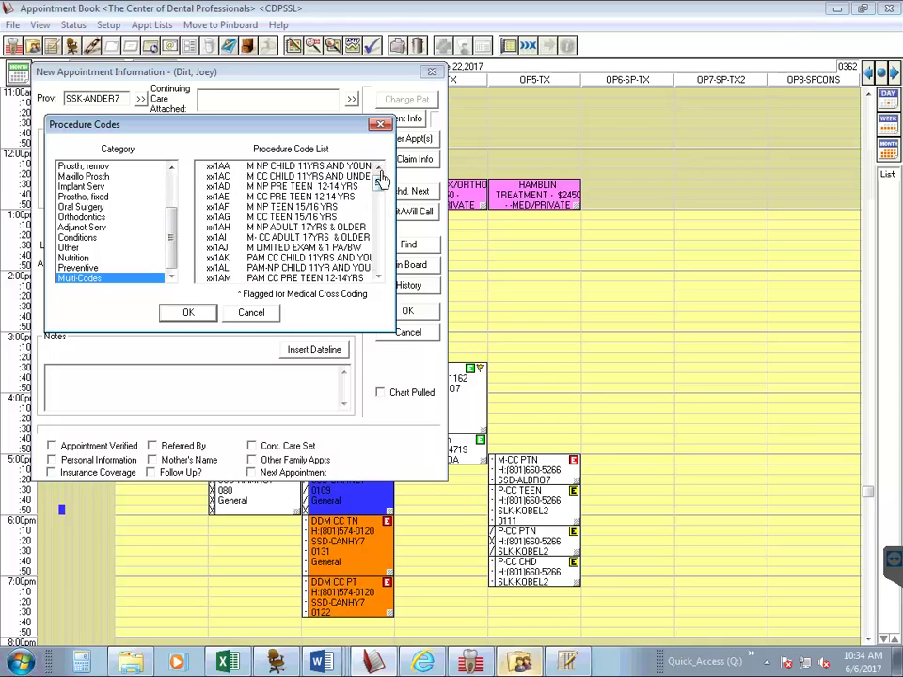
{"action": "left_click", "coordinate": [335, 179]}
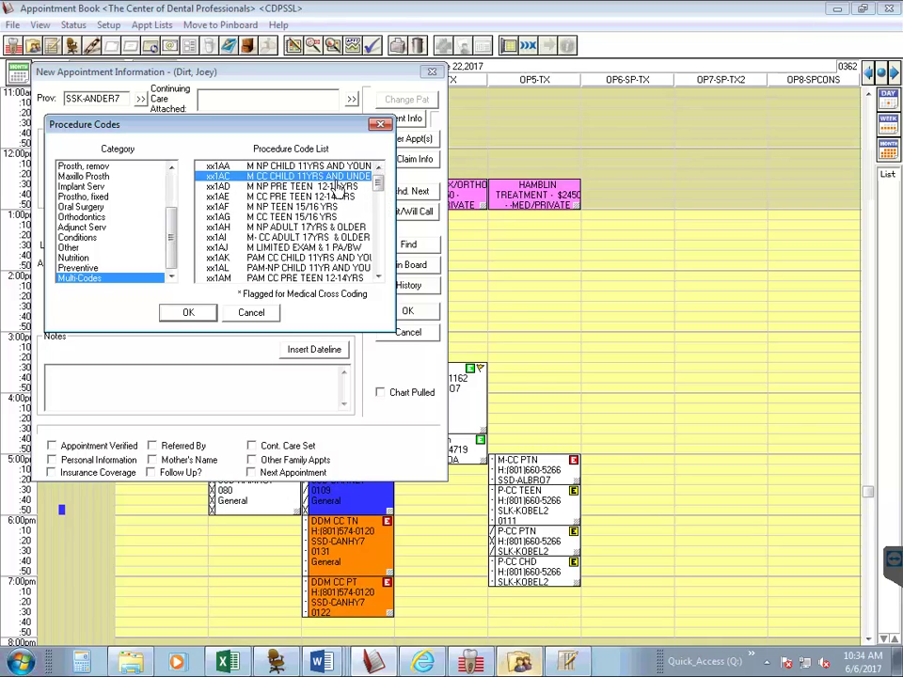
{"action": "left_click", "coordinate": [205, 320]}
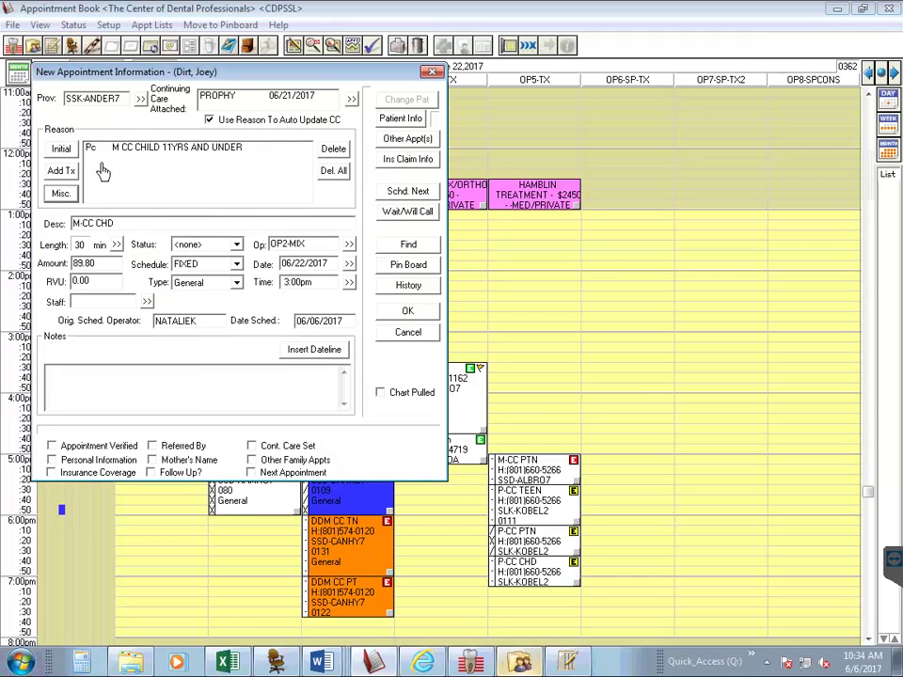
- Check the patient's age in the Family File, append (7) to the M-CC CHD description, and send the appointment to the pinboard
{"action": "left_click", "coordinate": [138, 229]}
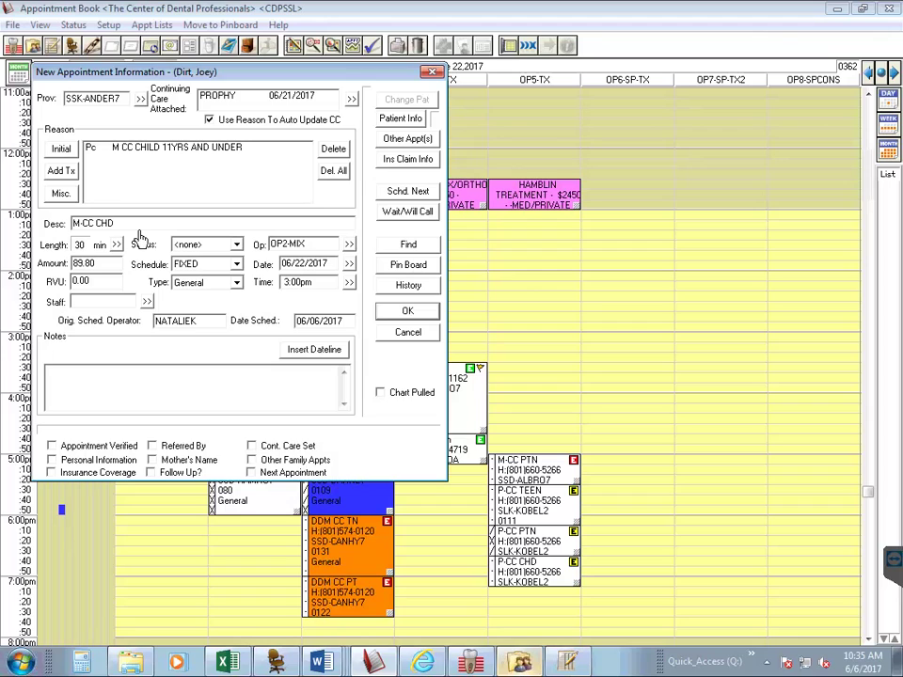
{"action": "left_click", "coordinate": [527, 664]}
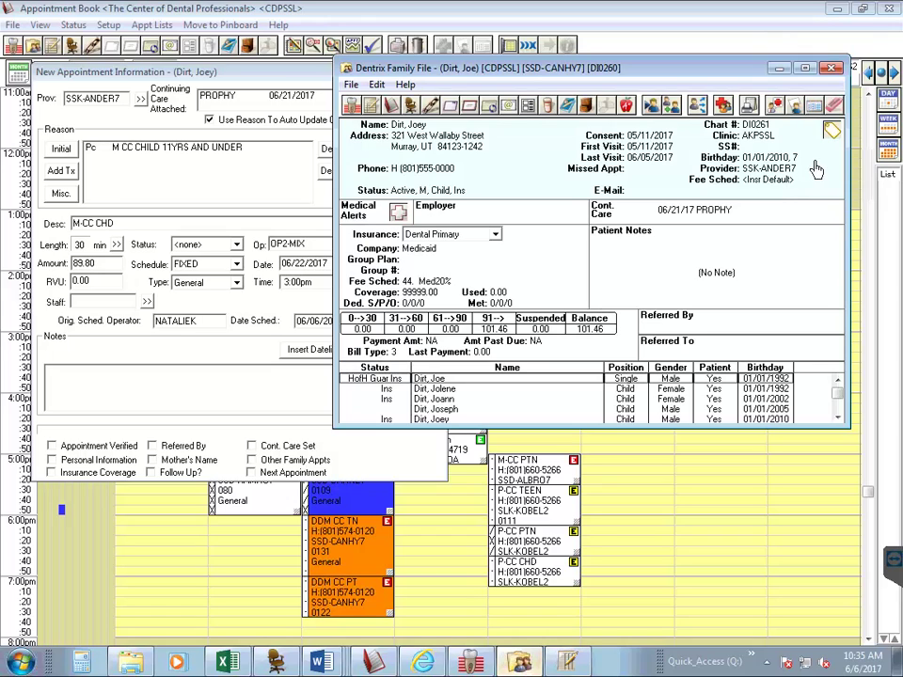
{"action": "left_click", "coordinate": [171, 237]}
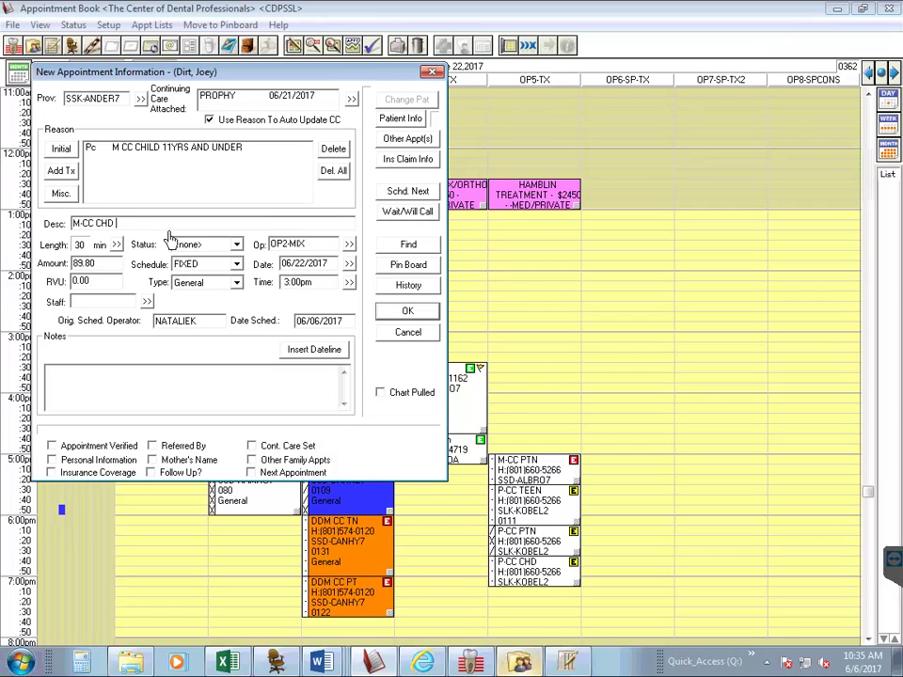
{"action": "type", "text": "(7"}
{"action": "left_click", "coordinate": [396, 270]}
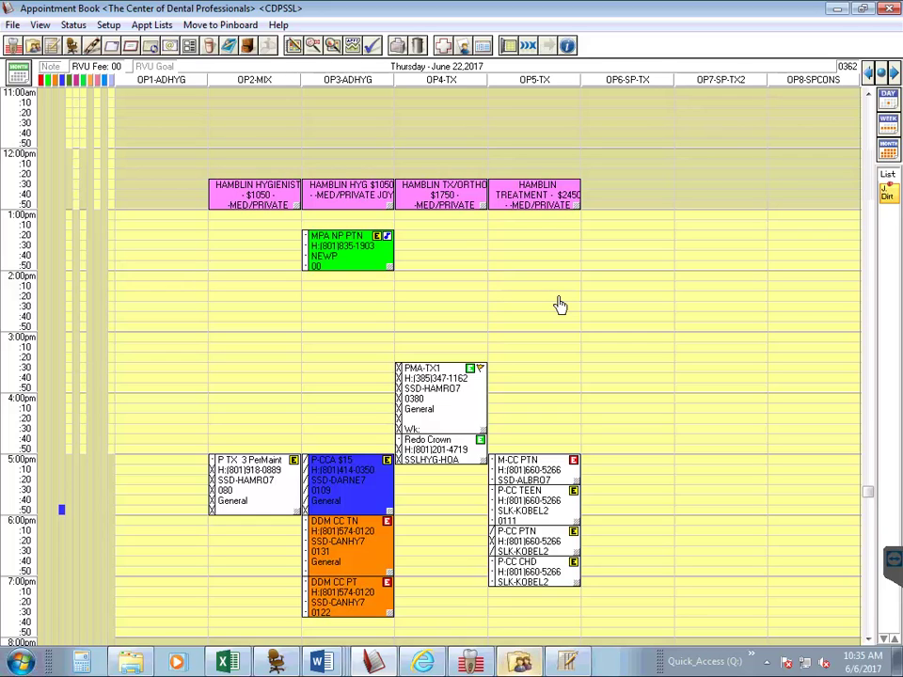
- Look over possible appointment dates in the June 2017 calendar, including the 21st and 22nd, without changing the displayed day
{"action": "left_click", "coordinate": [19, 72]}
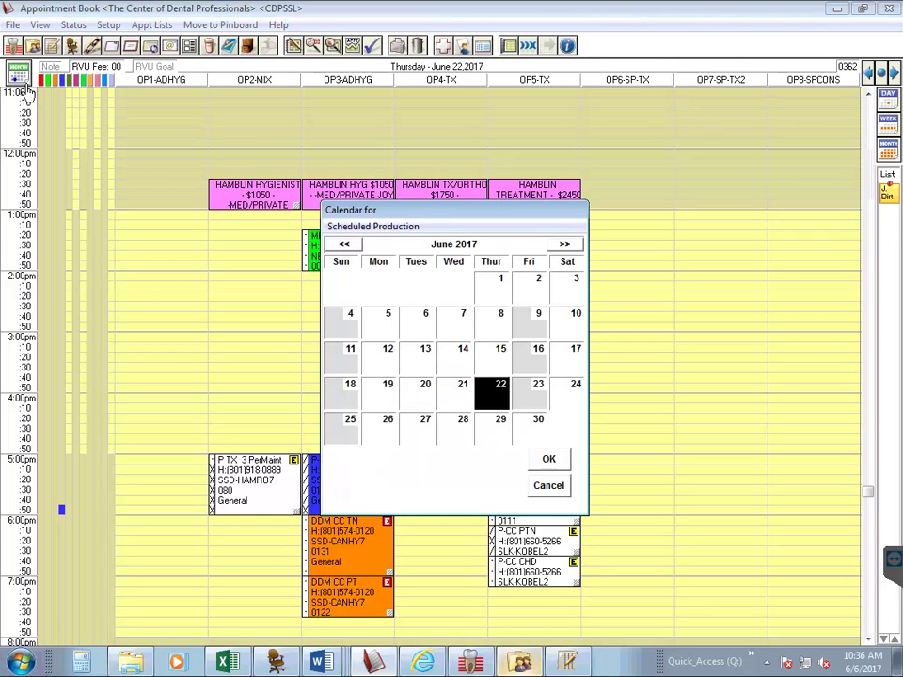
{"action": "left_click", "coordinate": [559, 493]}
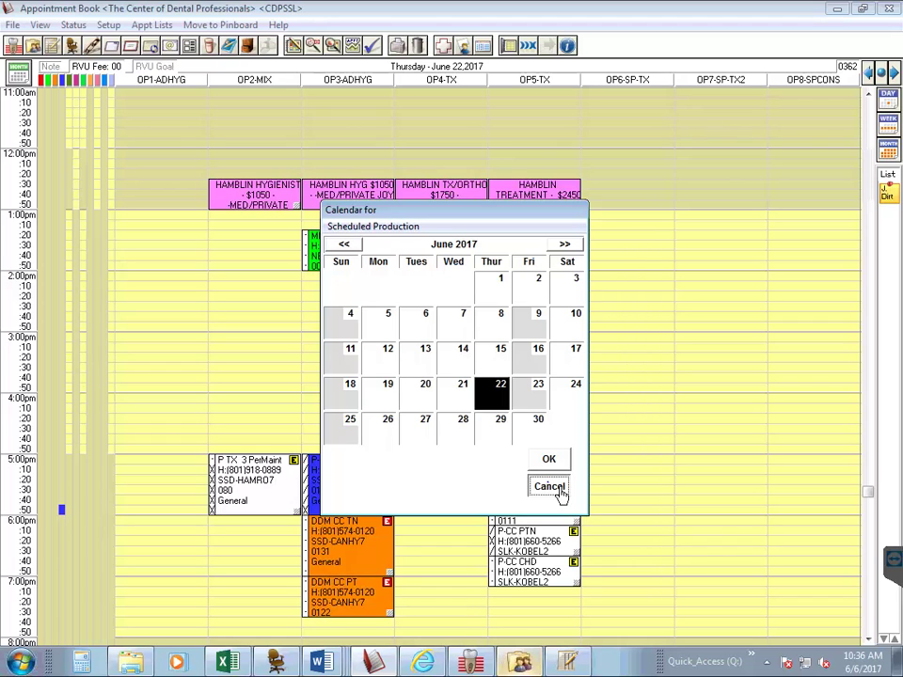
{"action": "left_click", "coordinate": [23, 75]}
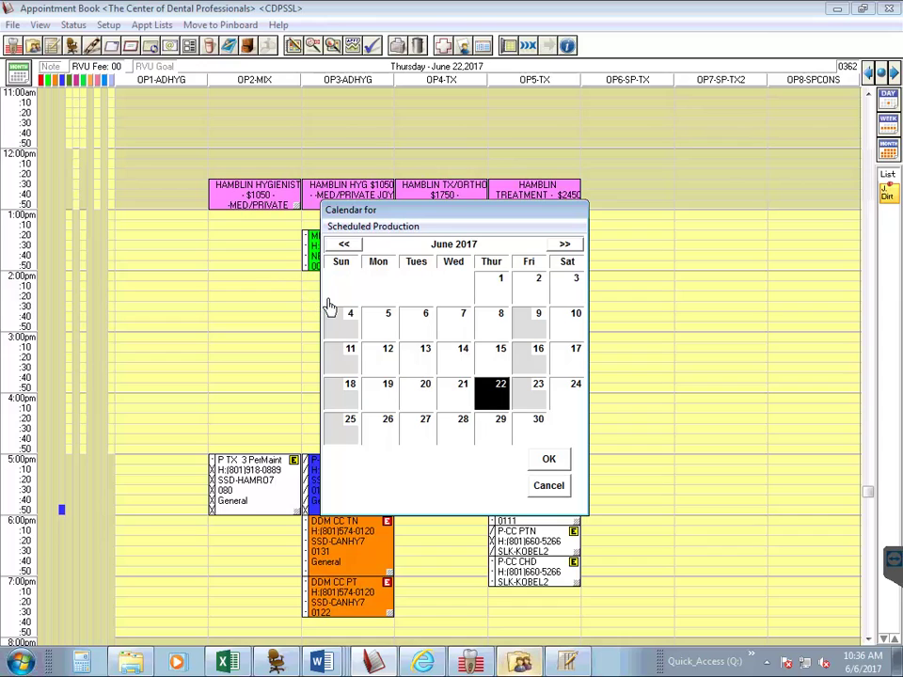
{"action": "left_click", "coordinate": [470, 407]}
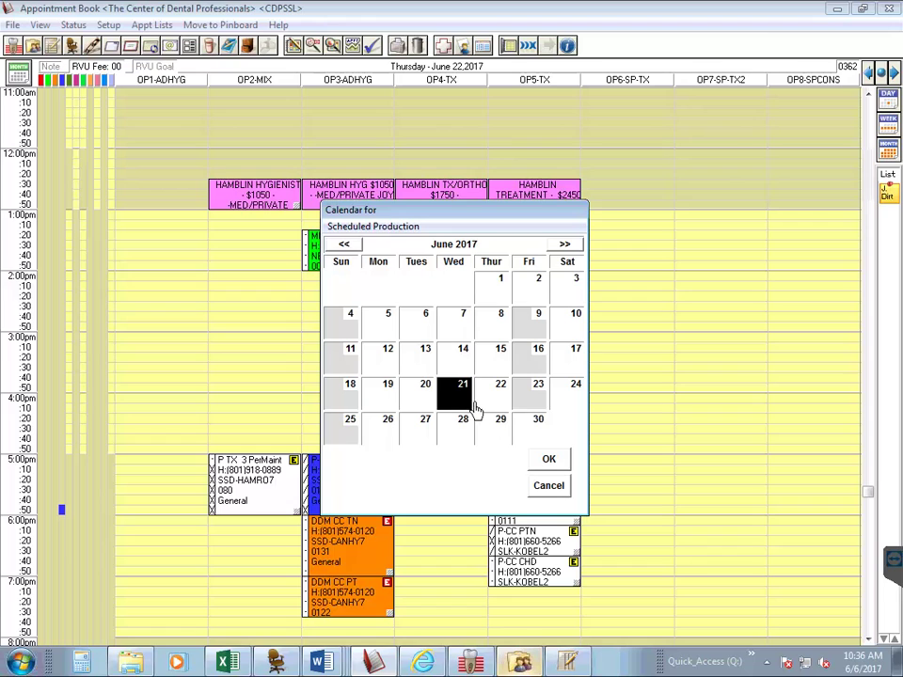
{"action": "left_click", "coordinate": [509, 414]}
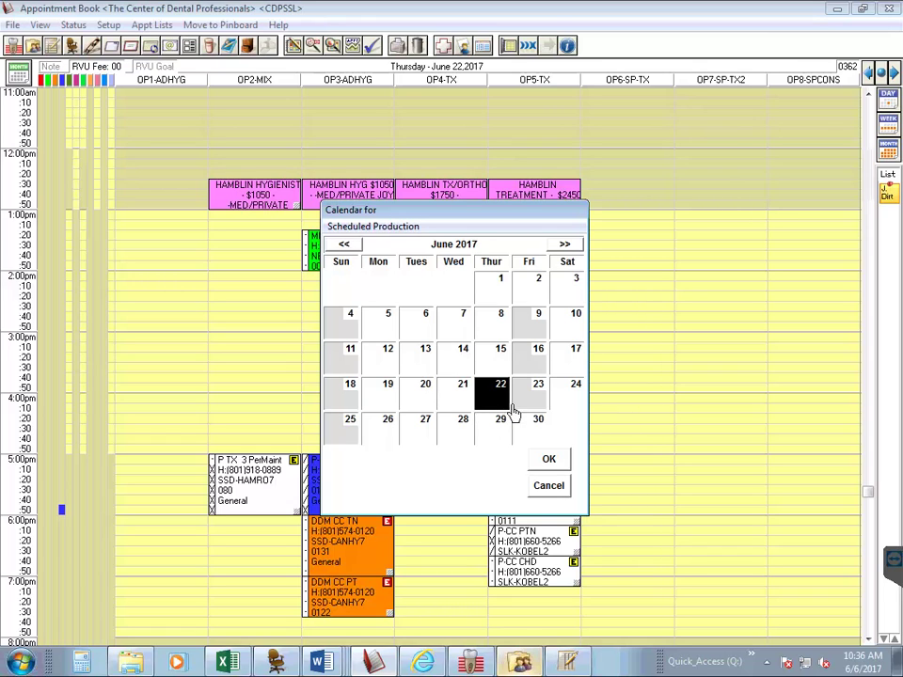
{"action": "left_click", "coordinate": [561, 483]}
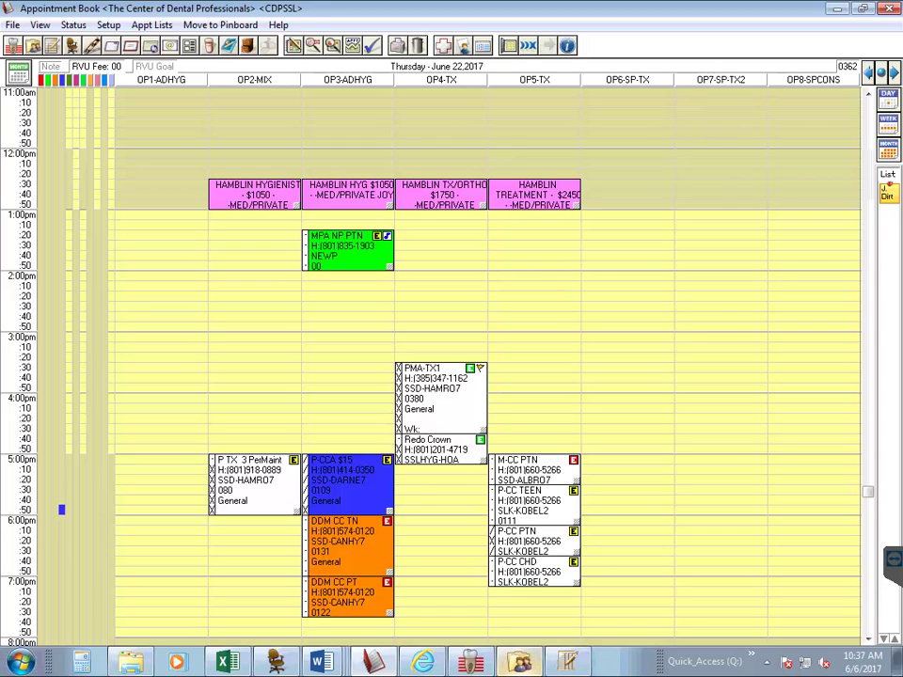
- Schedule the pinboard appointment in OP4-TX at 5:10pm on June 22, 2017, accepting the time despite the provider's unavailability
{"action": "left_click", "coordinate": [896, 199]}
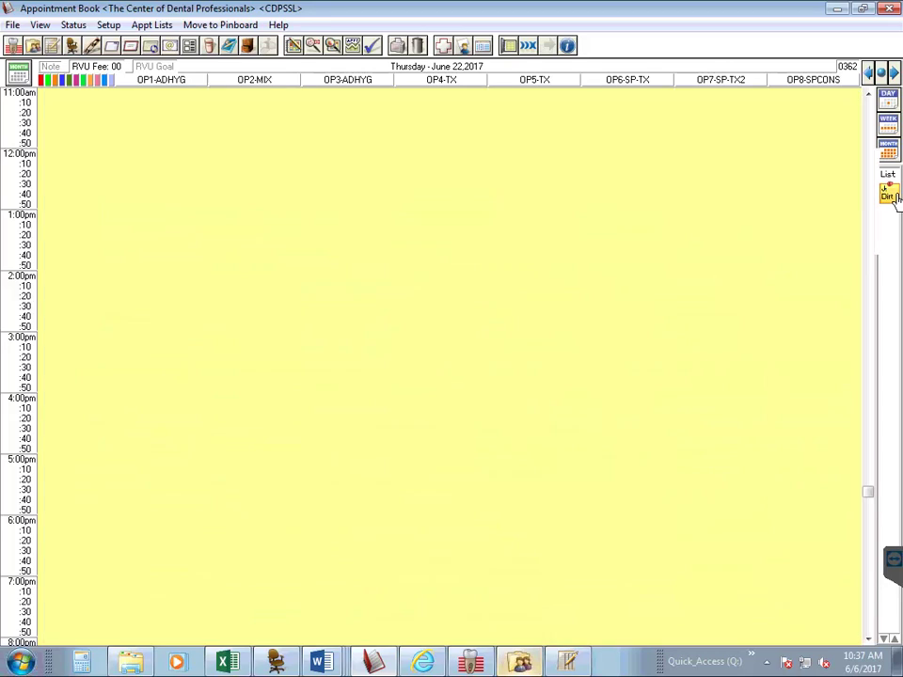
{"action": "left_click_drag", "start_coordinate": [895, 198], "coordinate": [455, 492]}
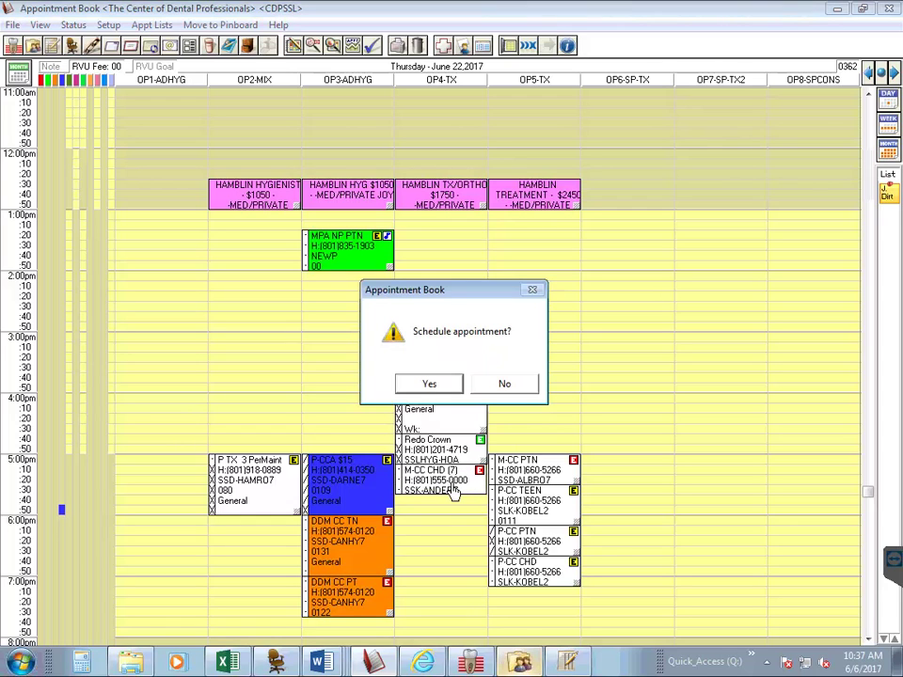
{"action": "left_click", "coordinate": [432, 382]}
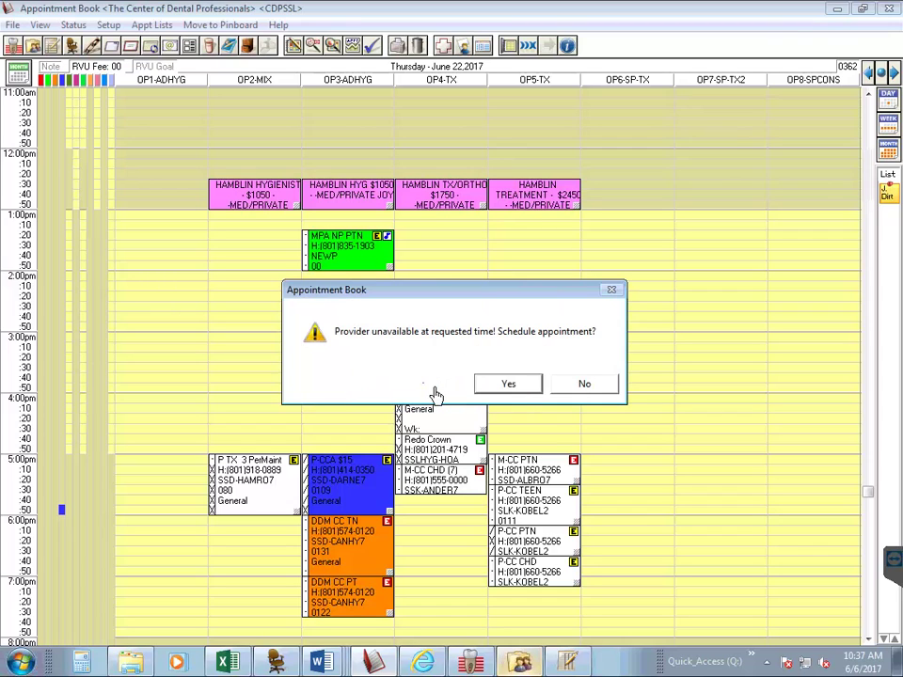
{"action": "left_click", "coordinate": [509, 385]}
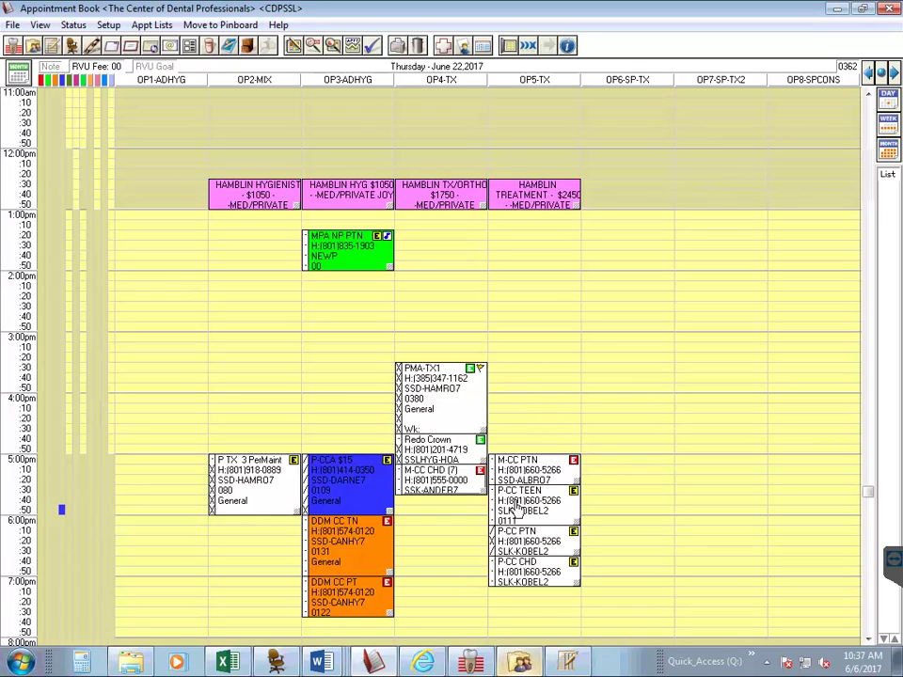